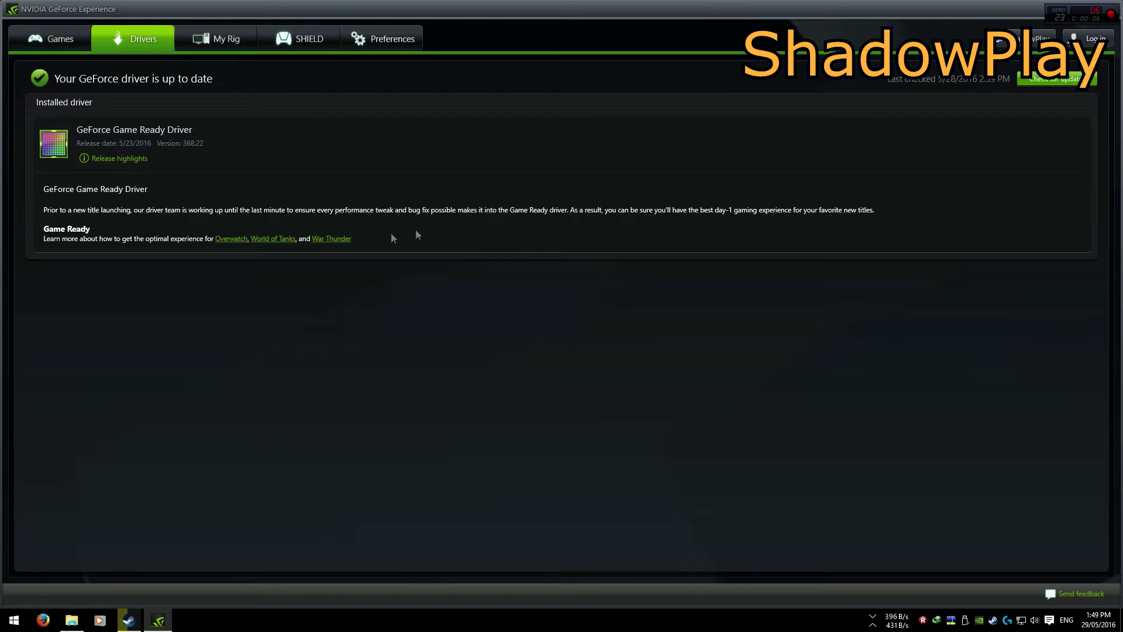
Review ShadowPlay's Manual mode, Custom quality (in-game resolution, 60 FPS, 50 Mbps H.264) and audio options.
click(1001, 42)
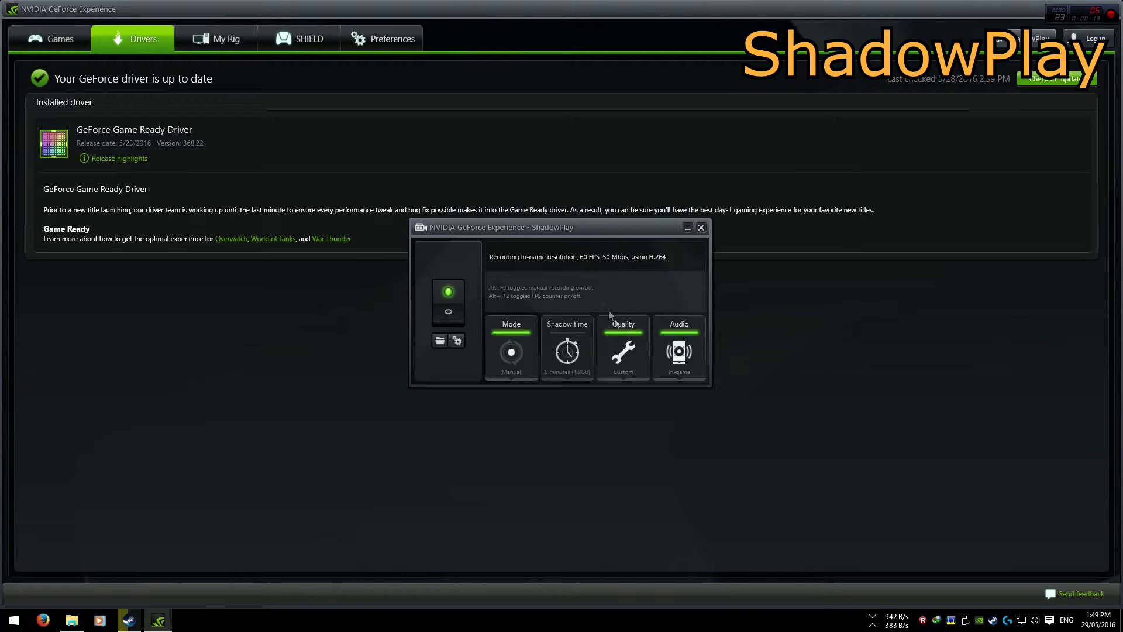
click(520, 346)
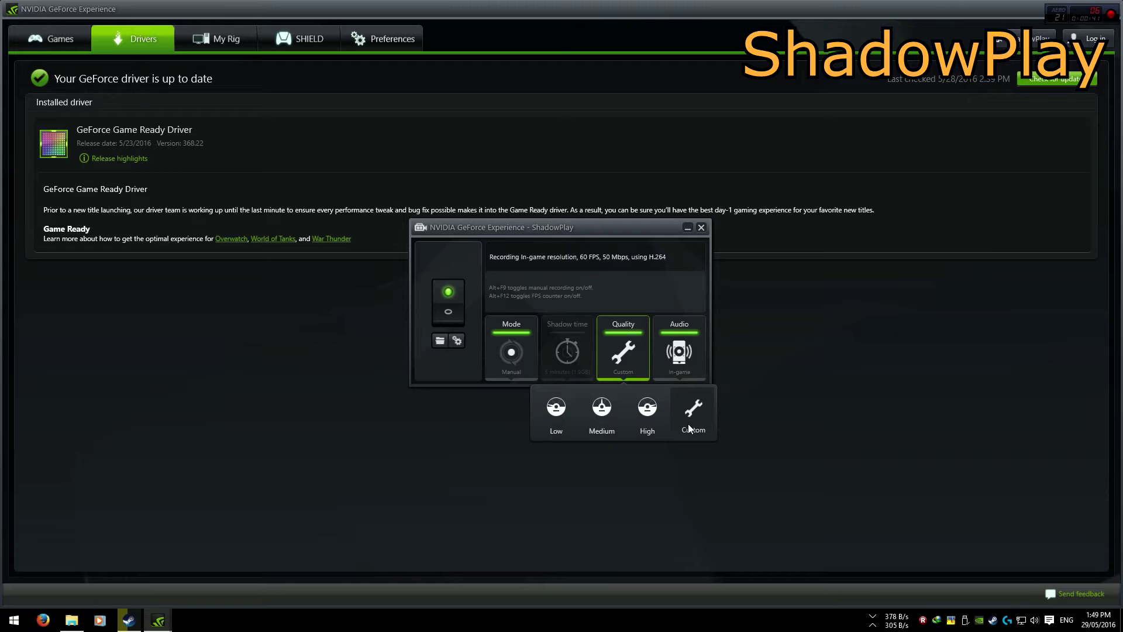
click(689, 424)
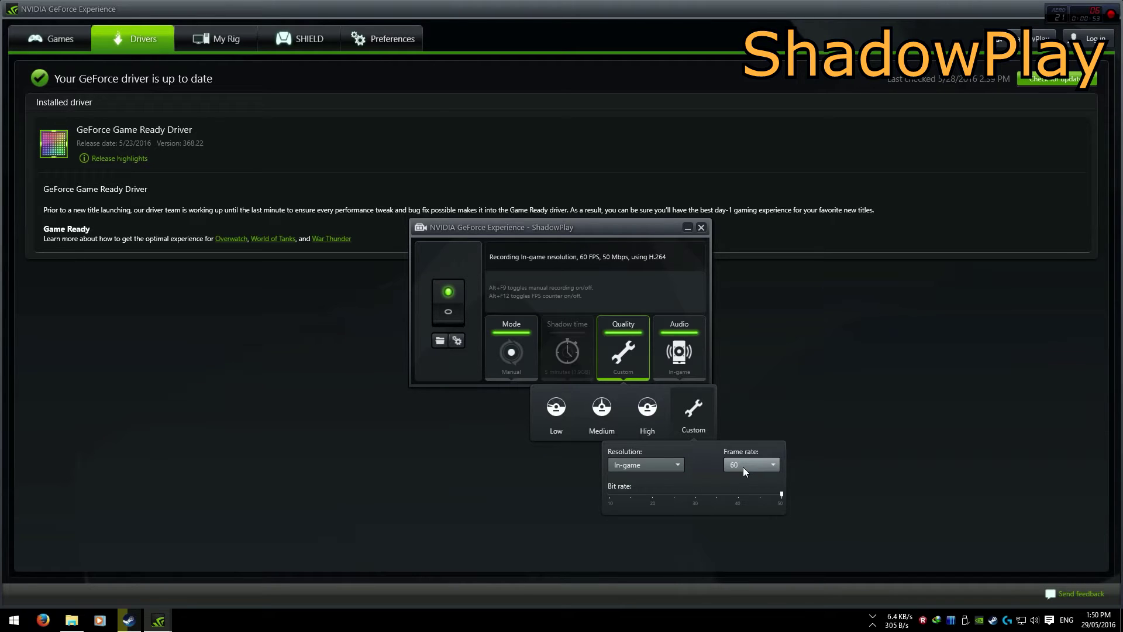
click(679, 351)
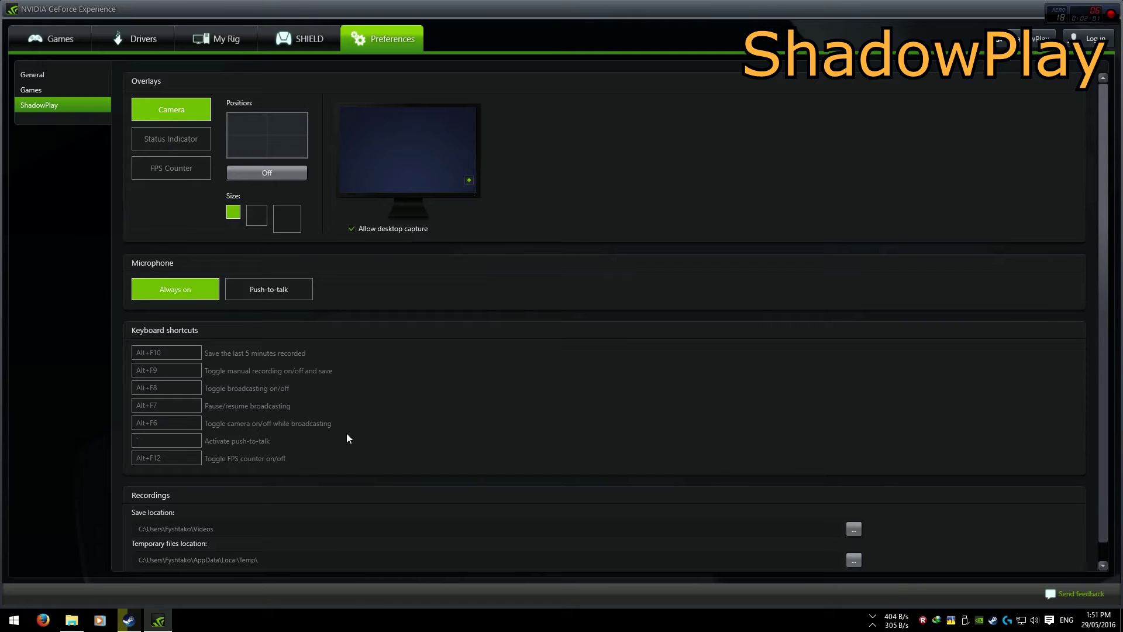
Scroll the ShadowPlay preferences down to the Recordings save and temporary file locations.
scroll(351, 361, down, 1)
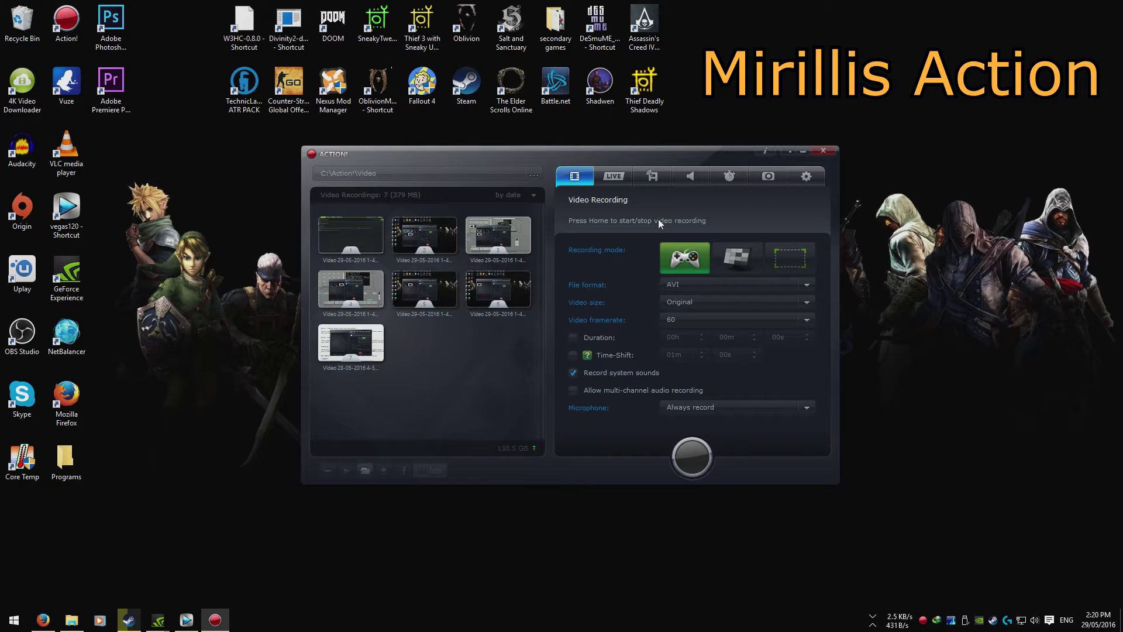
Check Mirillis Action's file format, video size and framerate lists, keeping AVI and 60 fps.
click(692, 285)
click(691, 283)
click(679, 299)
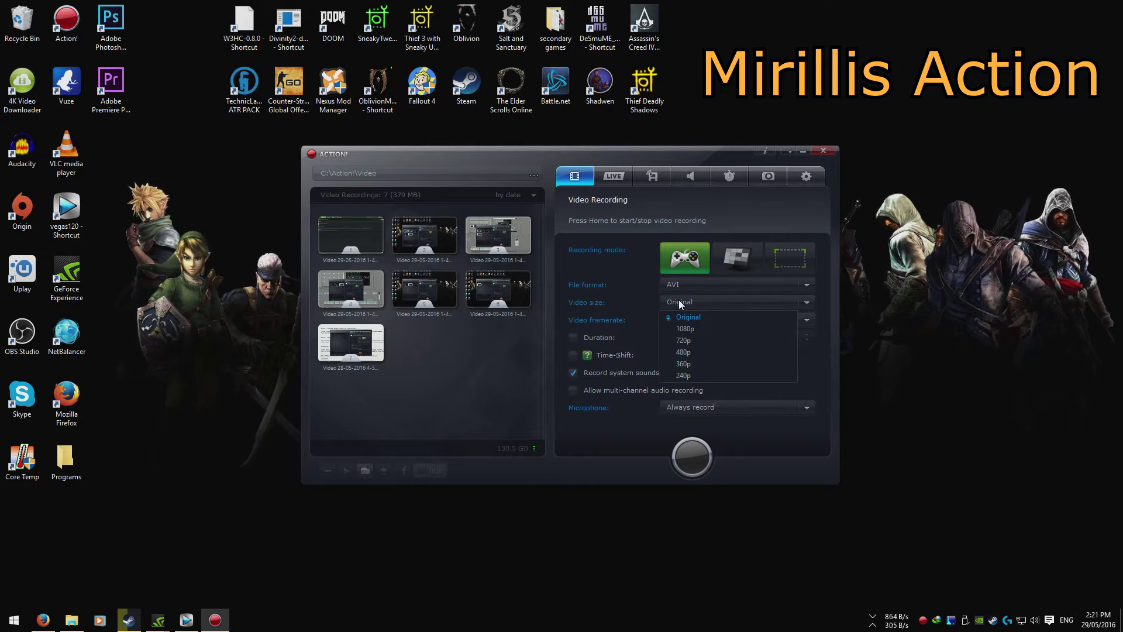
click(681, 321)
click(693, 321)
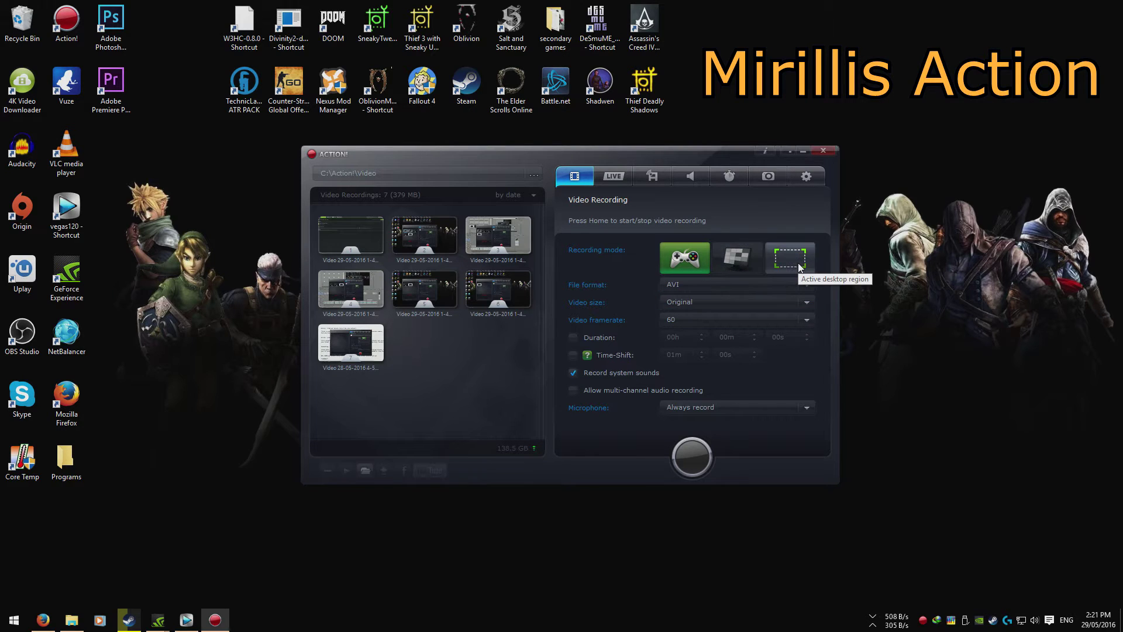
Browse Mirillis Action's LIVE streaming, game recording, audio, benchmark and screenshot sections.
click(625, 184)
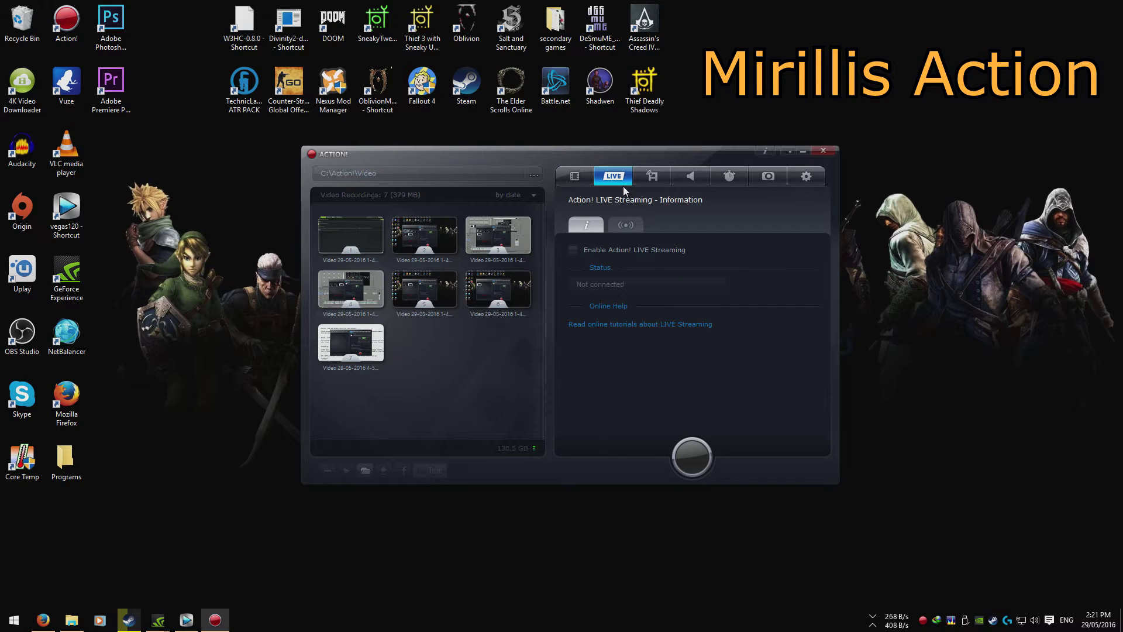
click(653, 176)
click(690, 175)
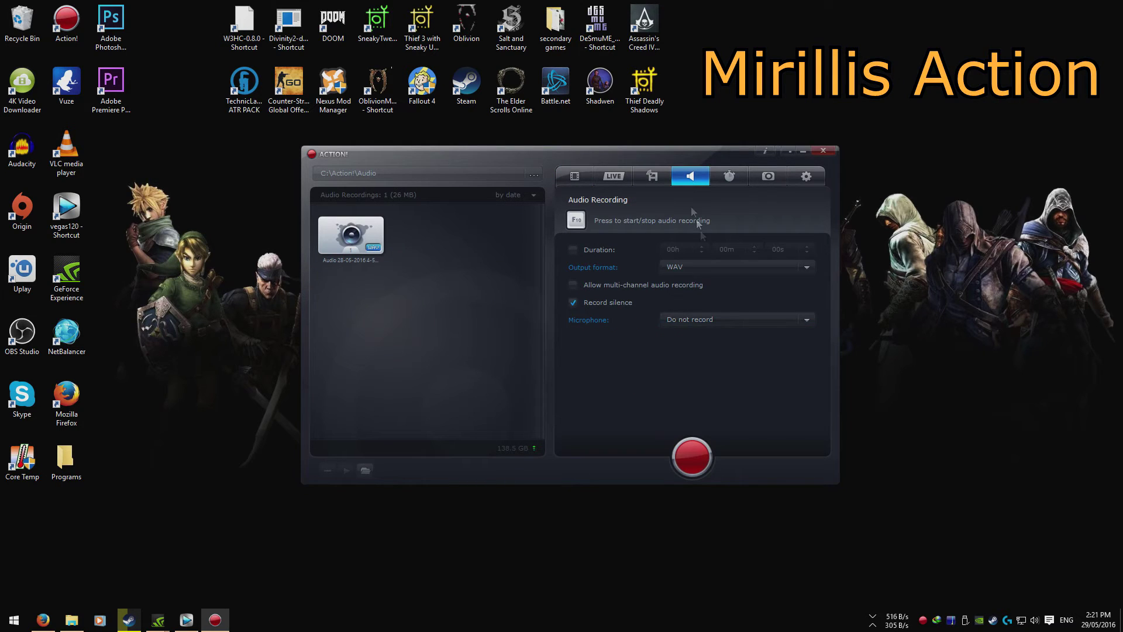
click(730, 175)
click(768, 176)
Step through Mirillis Action's Settings pages for Export, HUD, Audio and Webcam.
click(806, 176)
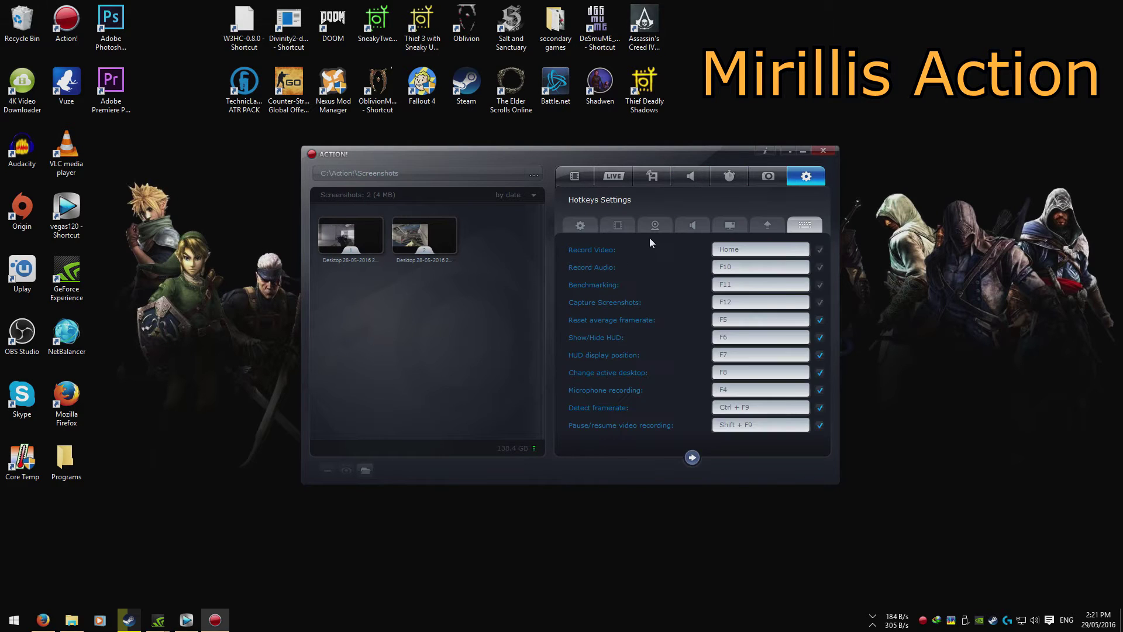
click(767, 226)
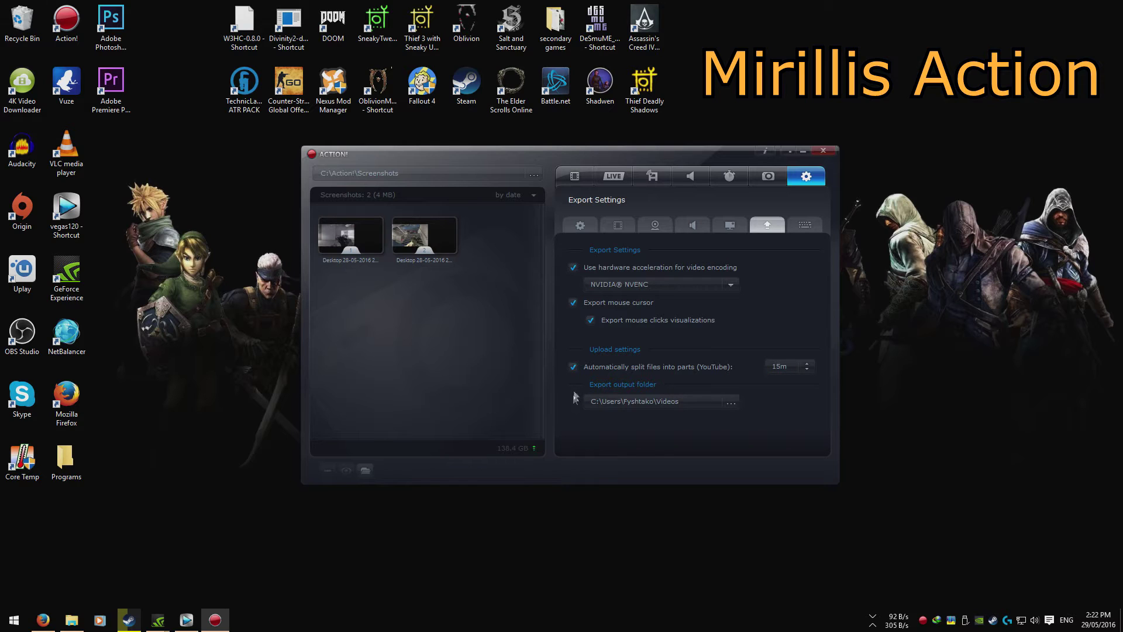
click(729, 225)
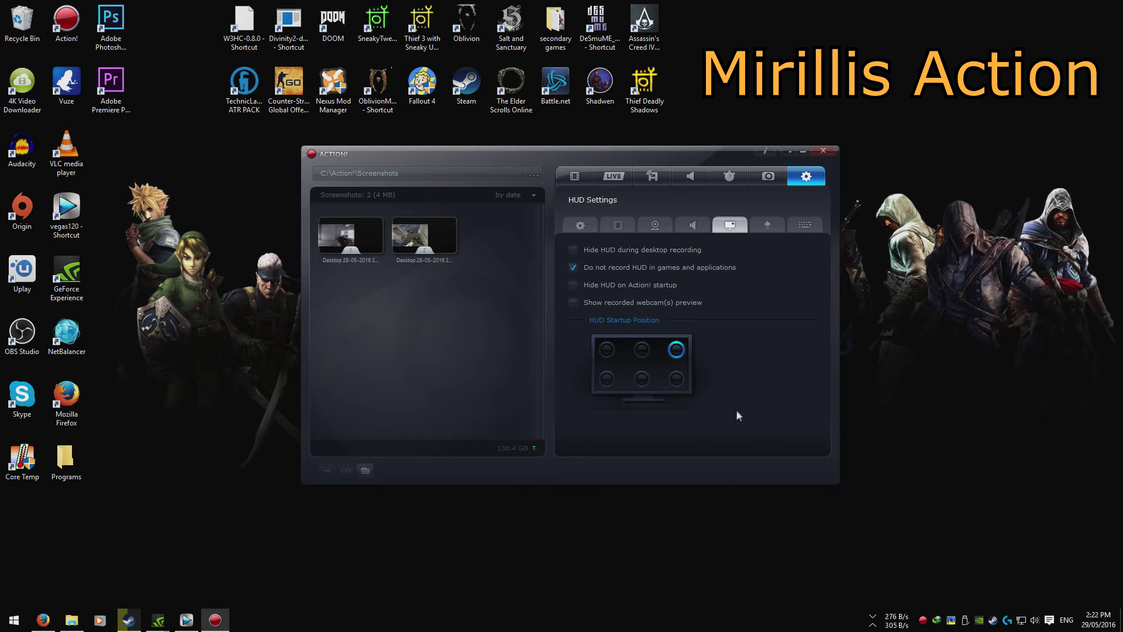
click(692, 225)
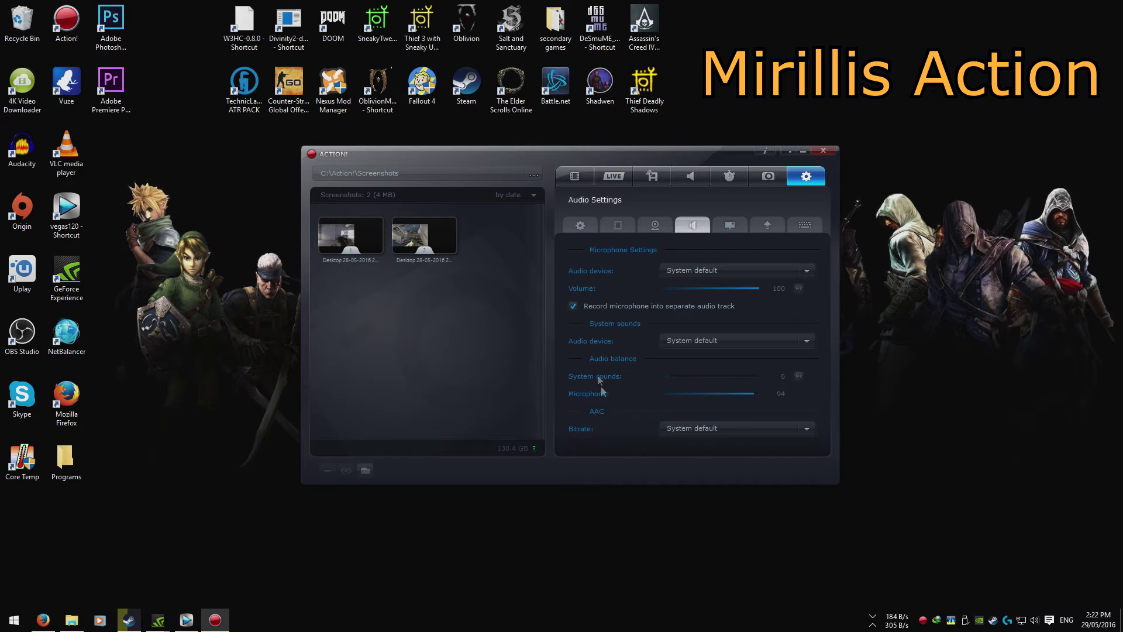
click(656, 226)
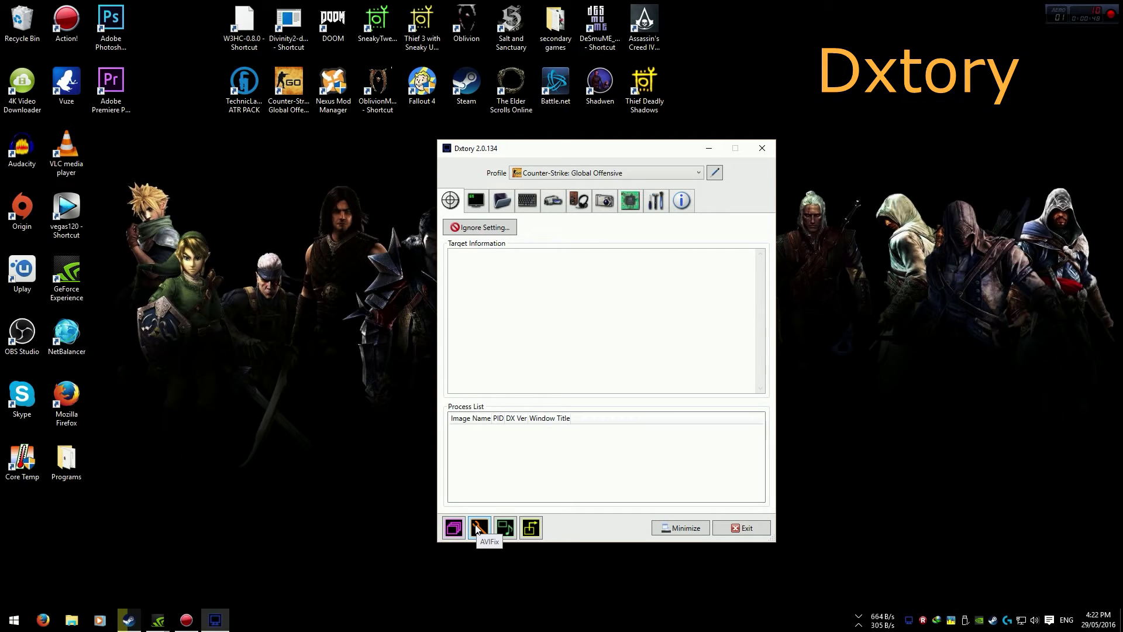
Browse Dxtory's overlay, movie save folder, hotkey and movie capture settings.
click(528, 530)
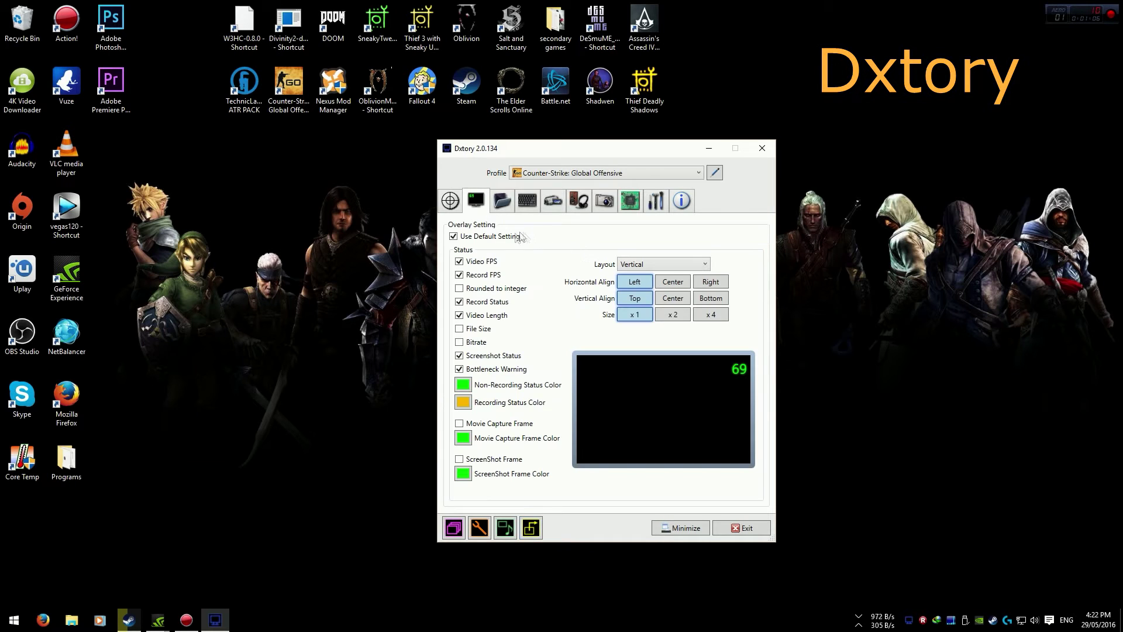
click(502, 200)
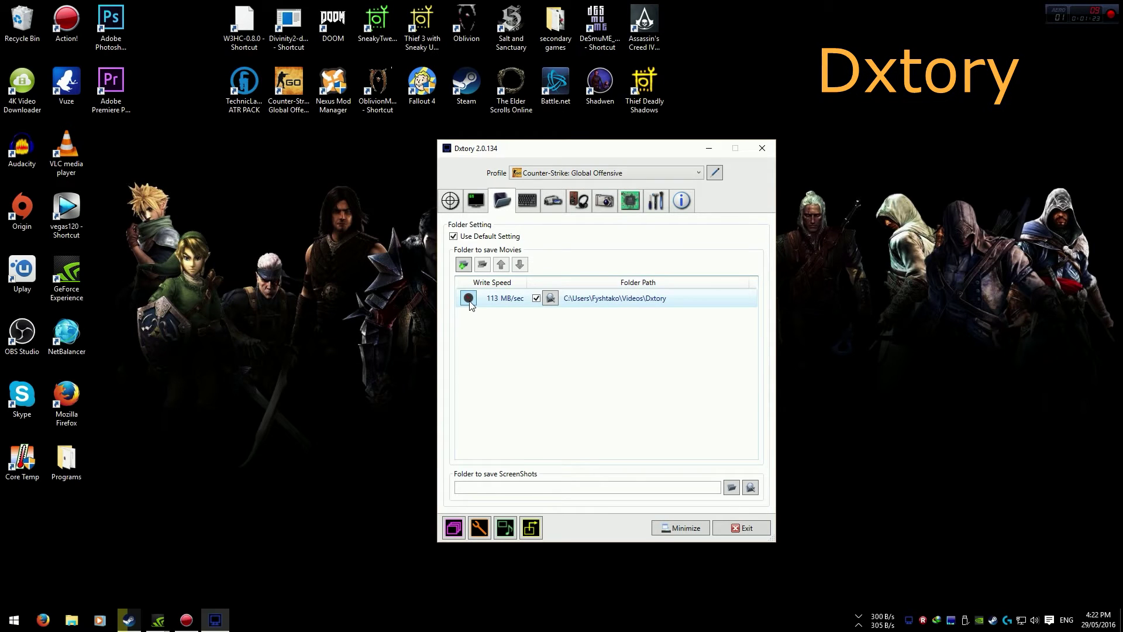
click(527, 200)
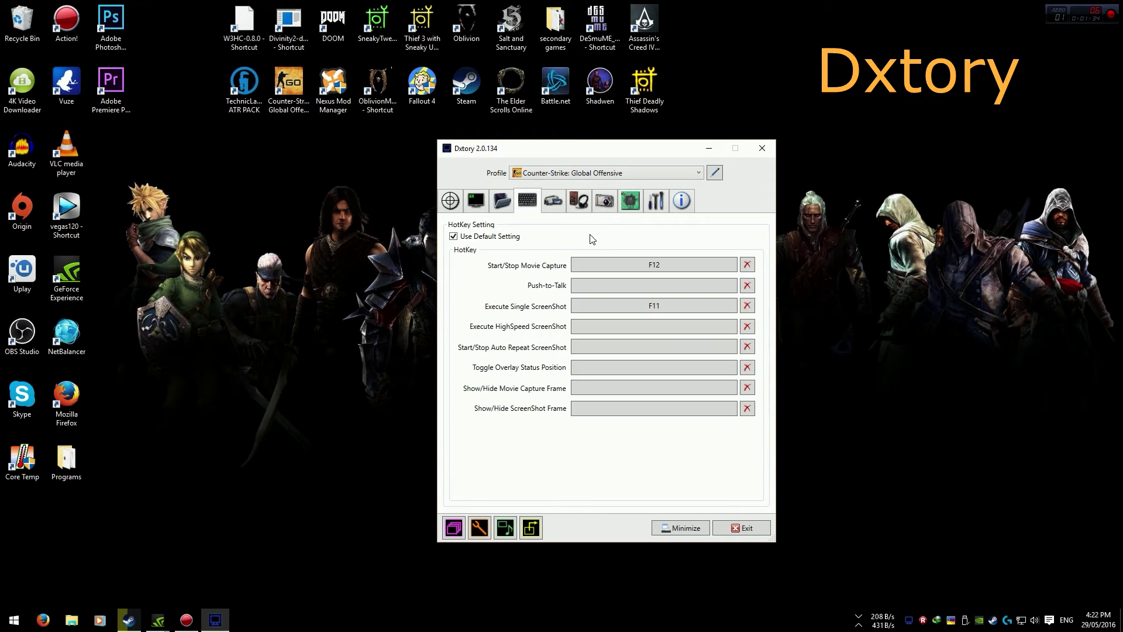
key(Right)
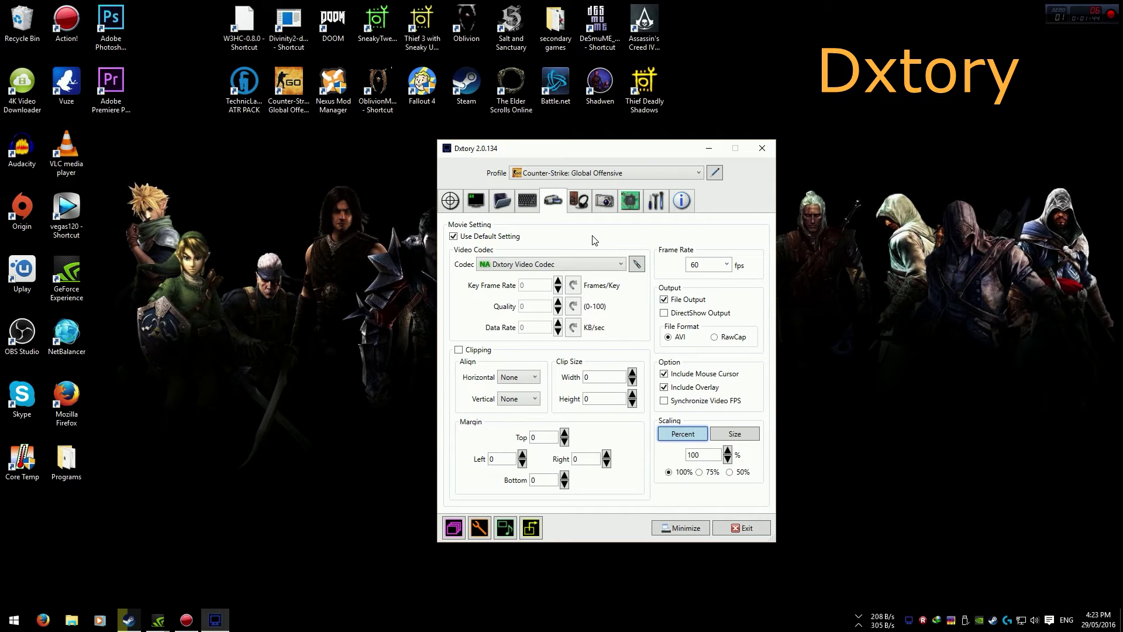
Check Dxtory's codec and frame rate lists, keeping Dxtory Video Codec at 60 fps, then view audio settings.
click(552, 264)
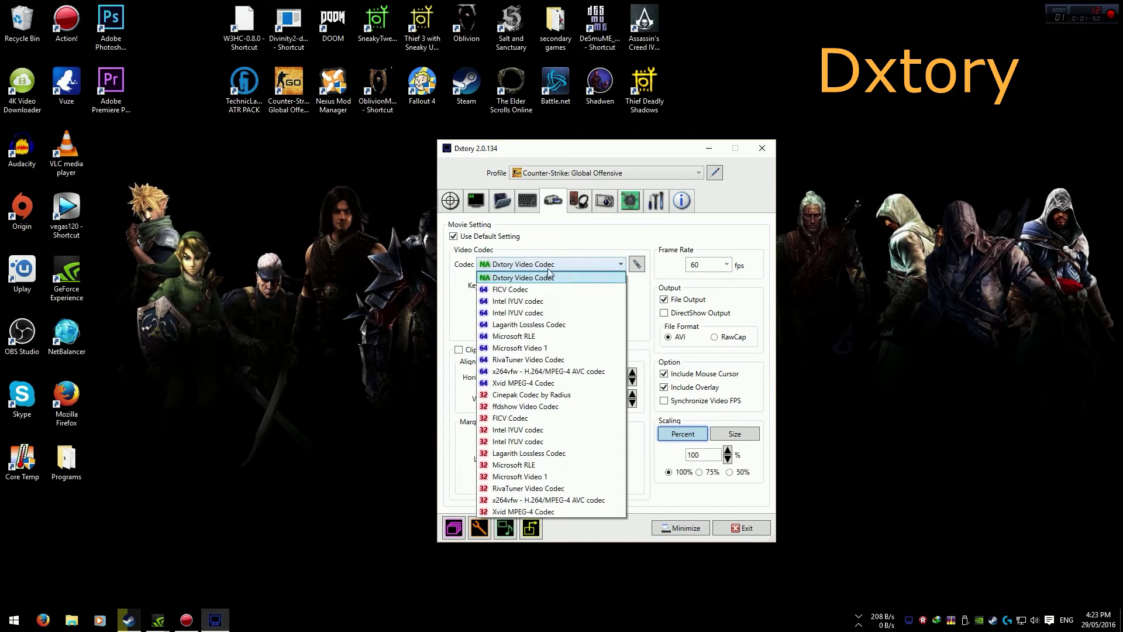
click(727, 265)
click(726, 267)
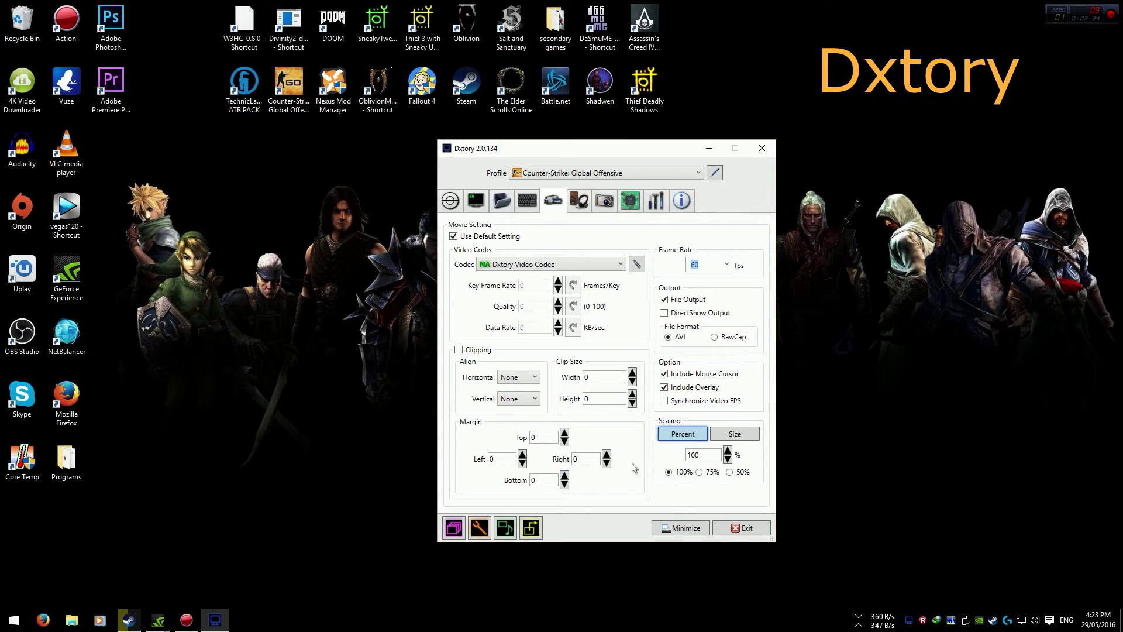
click(740, 434)
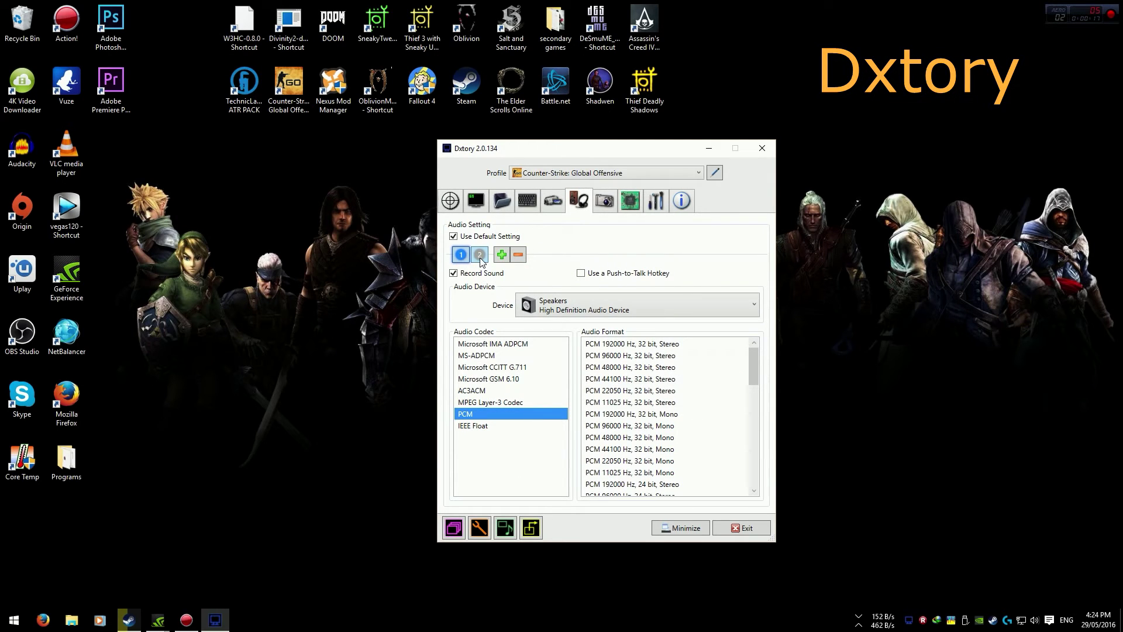
View Dxtory's microphone audio slot 2, then screenshot, advanced, global settings and program info pages.
click(480, 257)
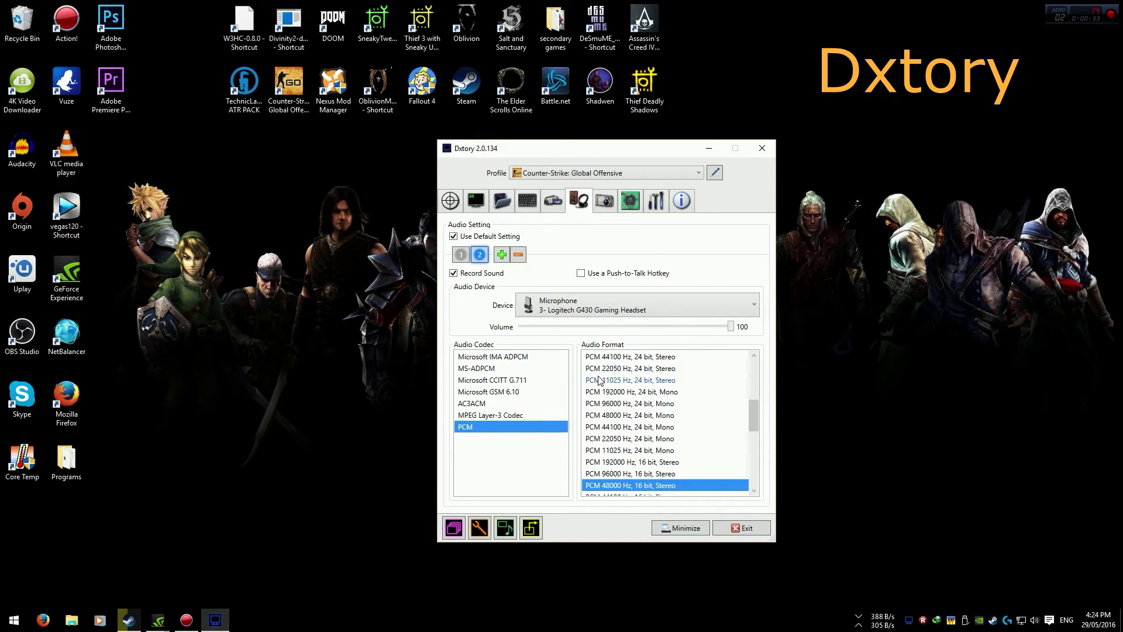
click(605, 201)
click(630, 200)
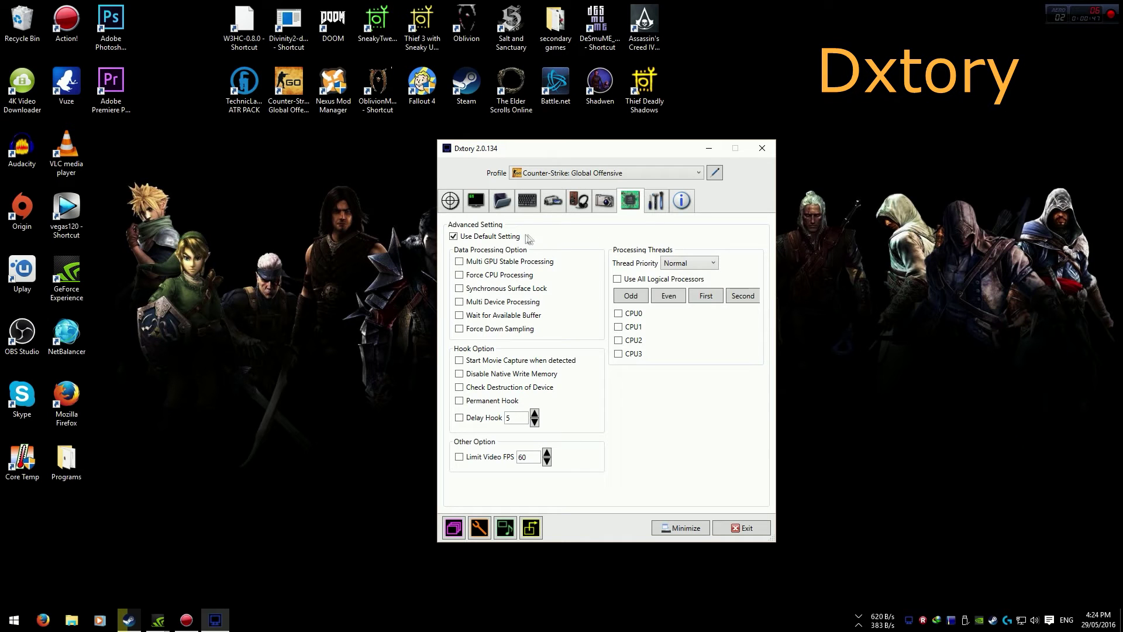
click(656, 200)
click(683, 201)
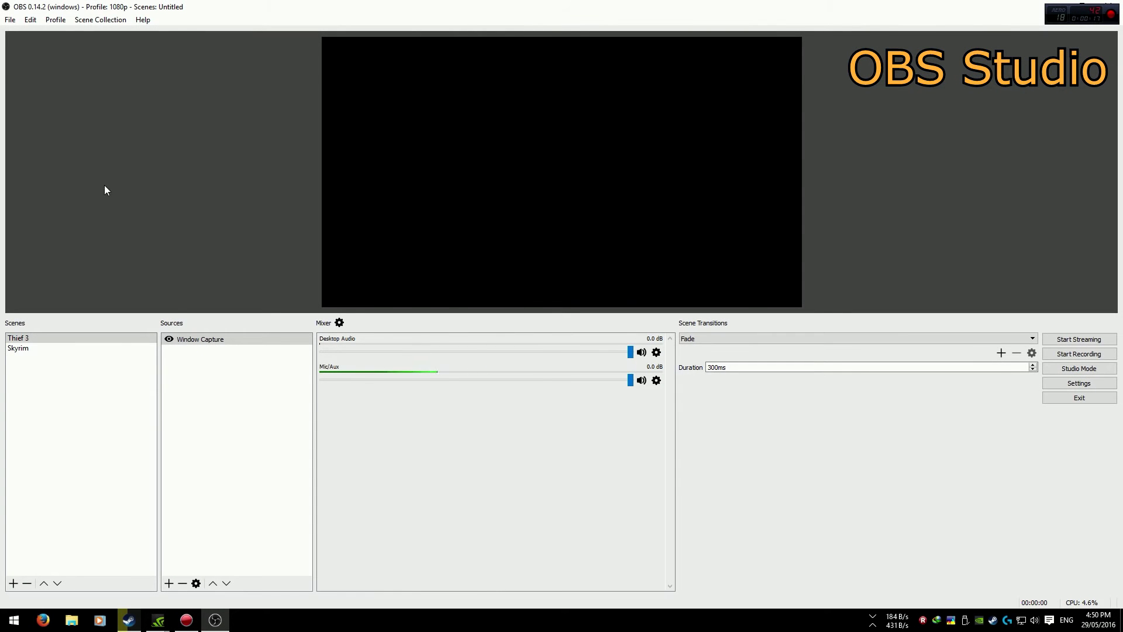
Glance at OBS Studio's Profile menu, then open Settings on the General page.
click(52, 22)
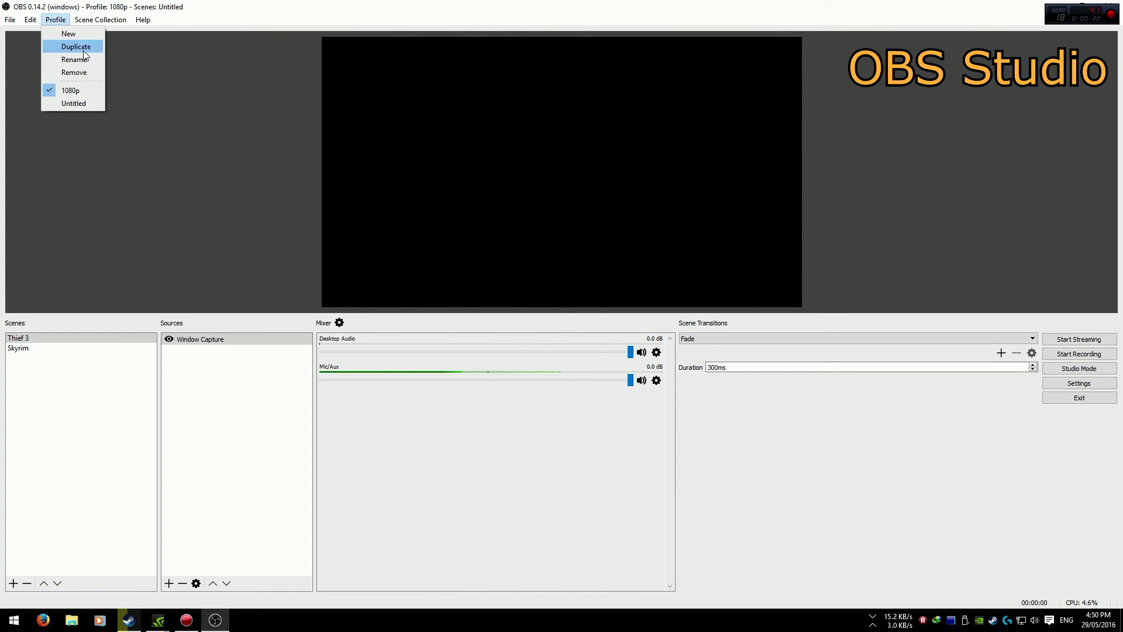
click(75, 340)
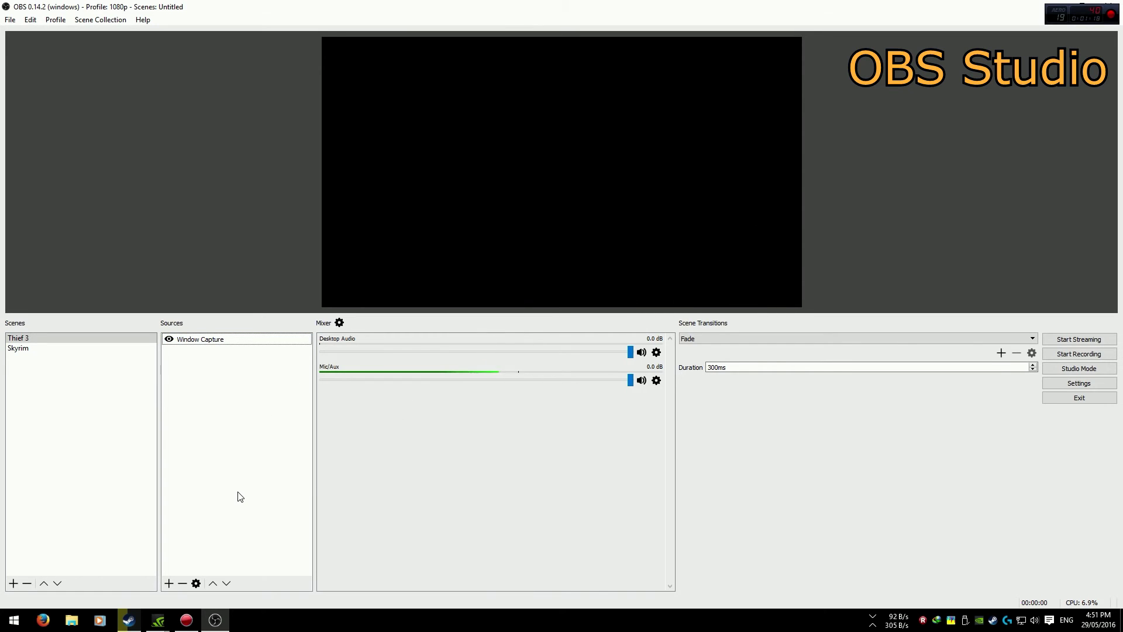
click(1072, 385)
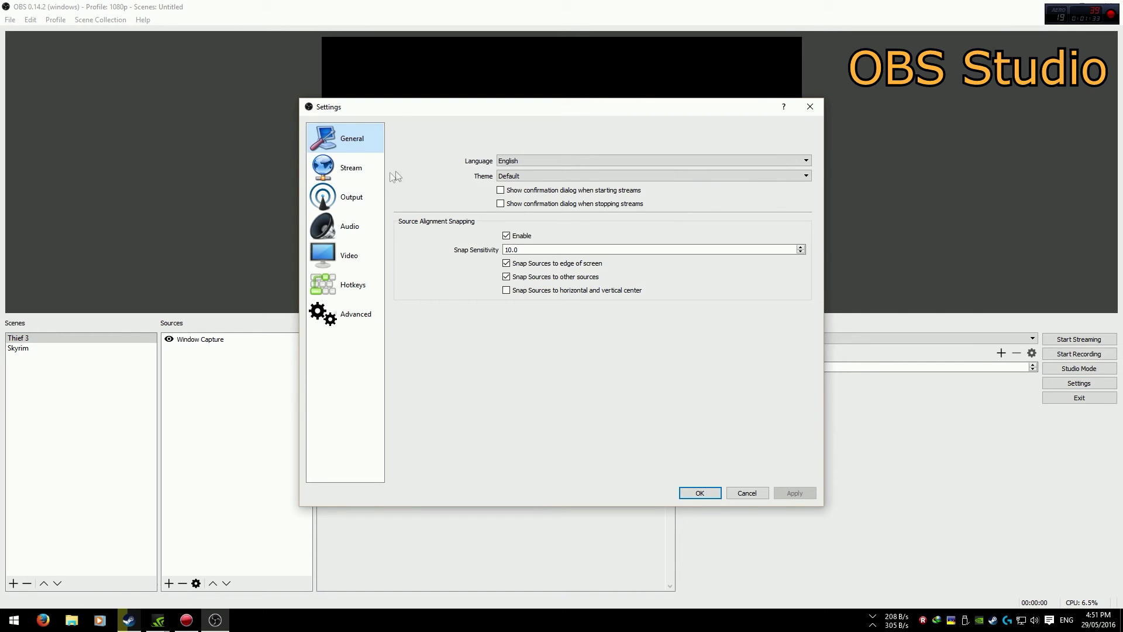
Review OBS stream settings and recording output, keeping mp4 format, plus the audio track options.
click(346, 169)
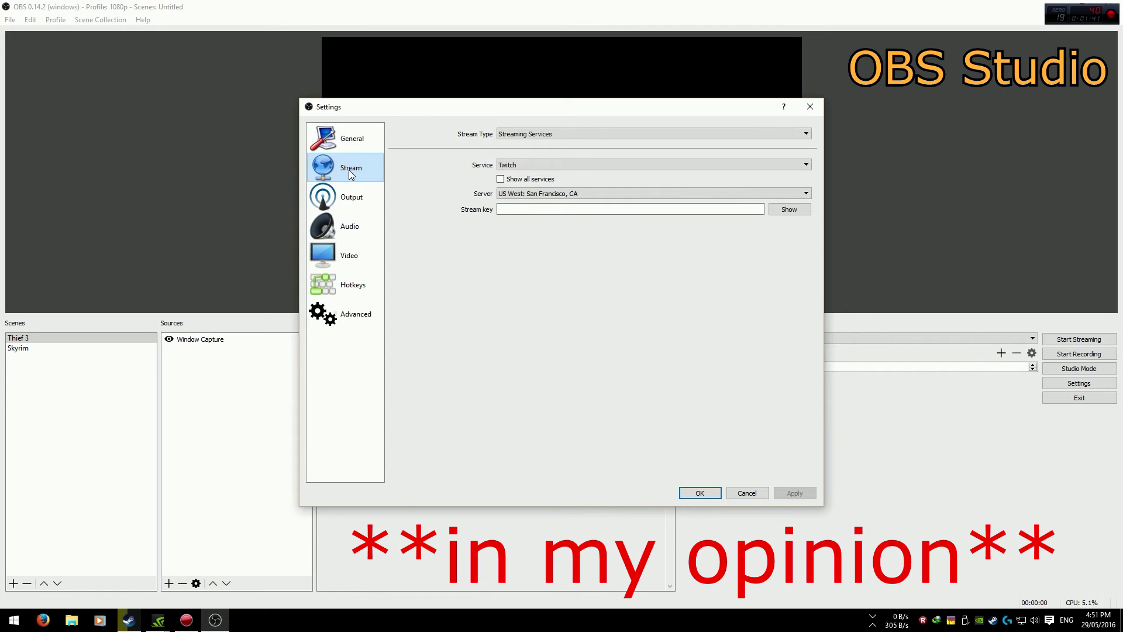
click(351, 196)
click(451, 162)
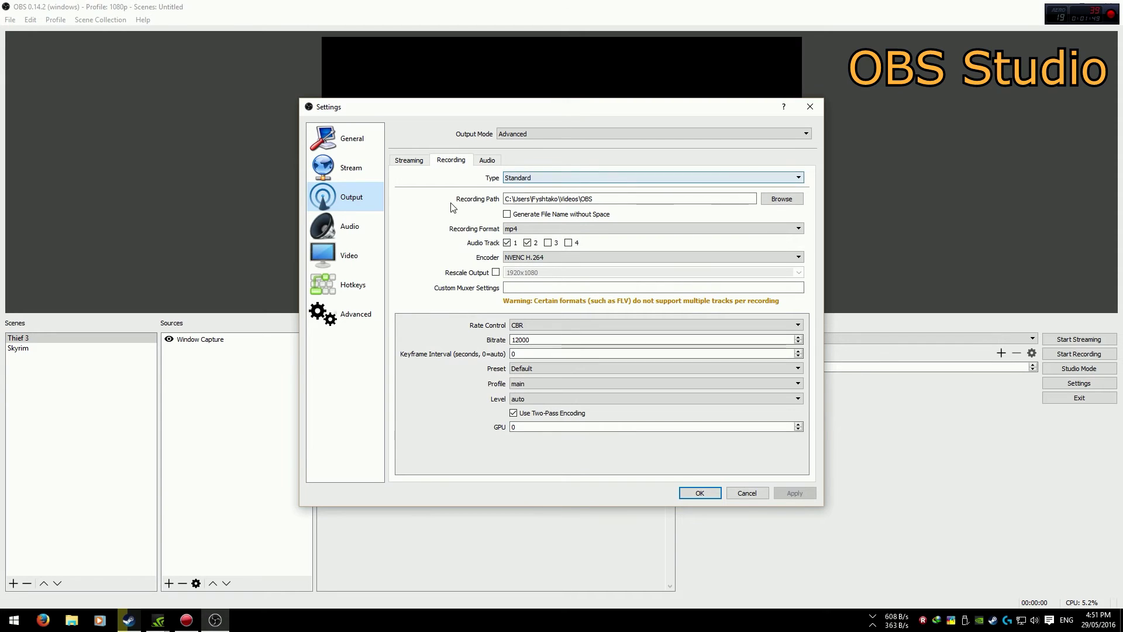
click(534, 229)
click(544, 287)
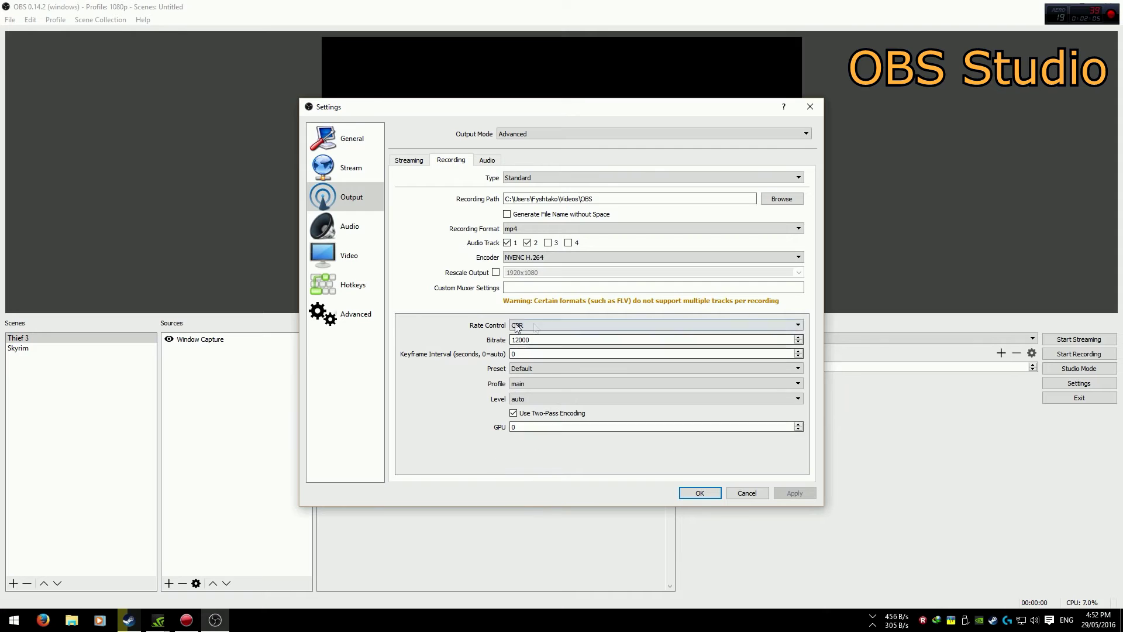
click(486, 161)
Check OBS audio device and video settings, keeping 60 FPS, then move to hotkeys.
click(350, 226)
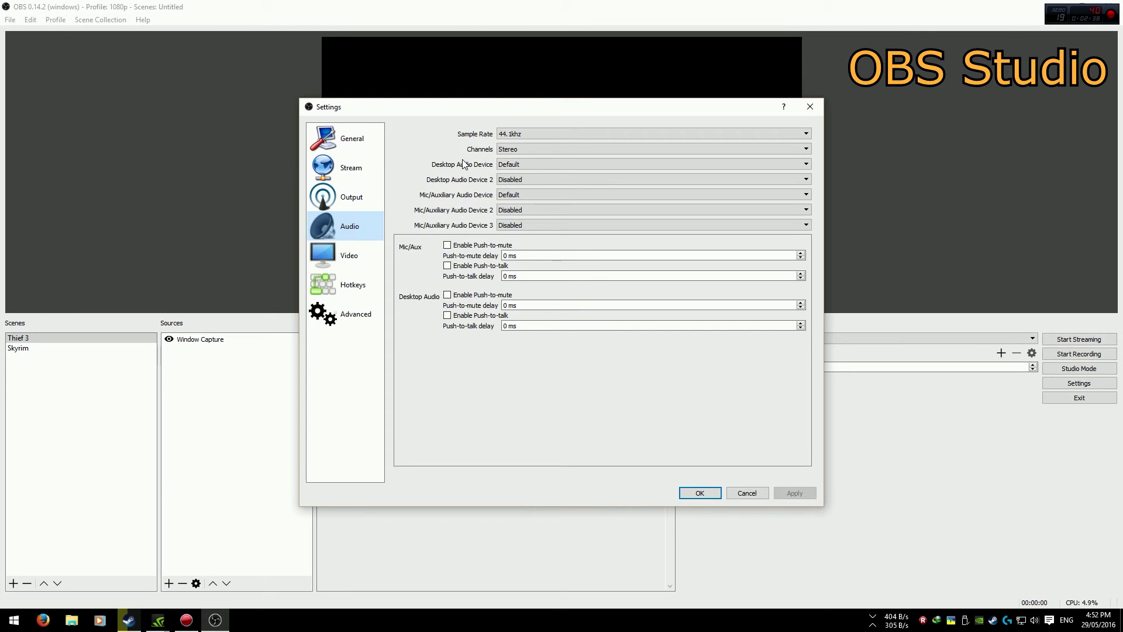
key(Down)
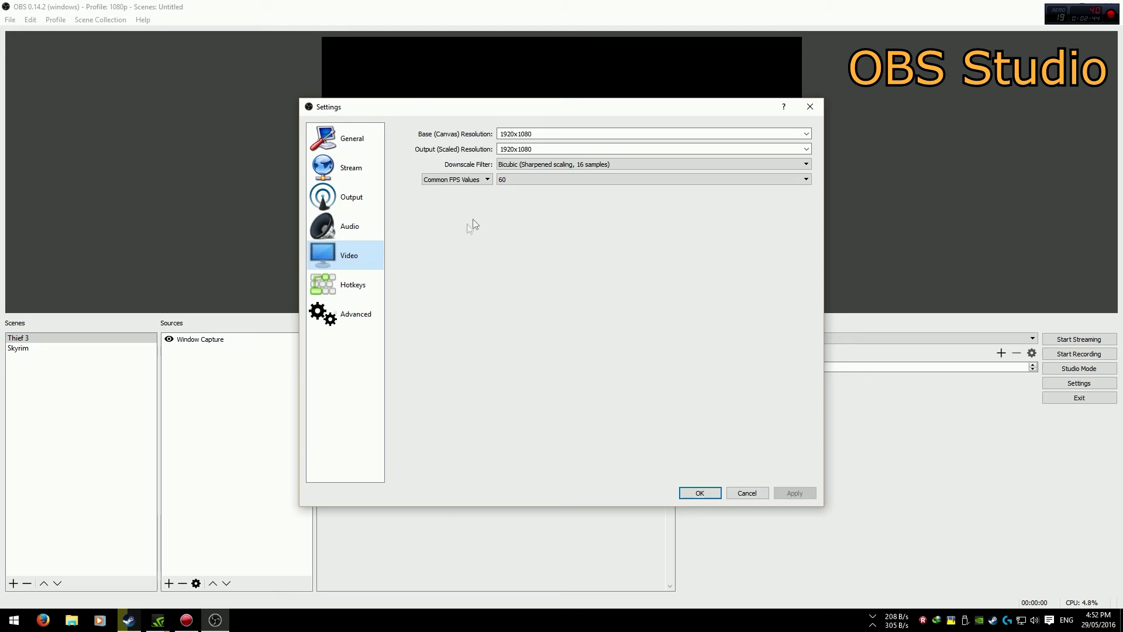
click(522, 179)
click(522, 179)
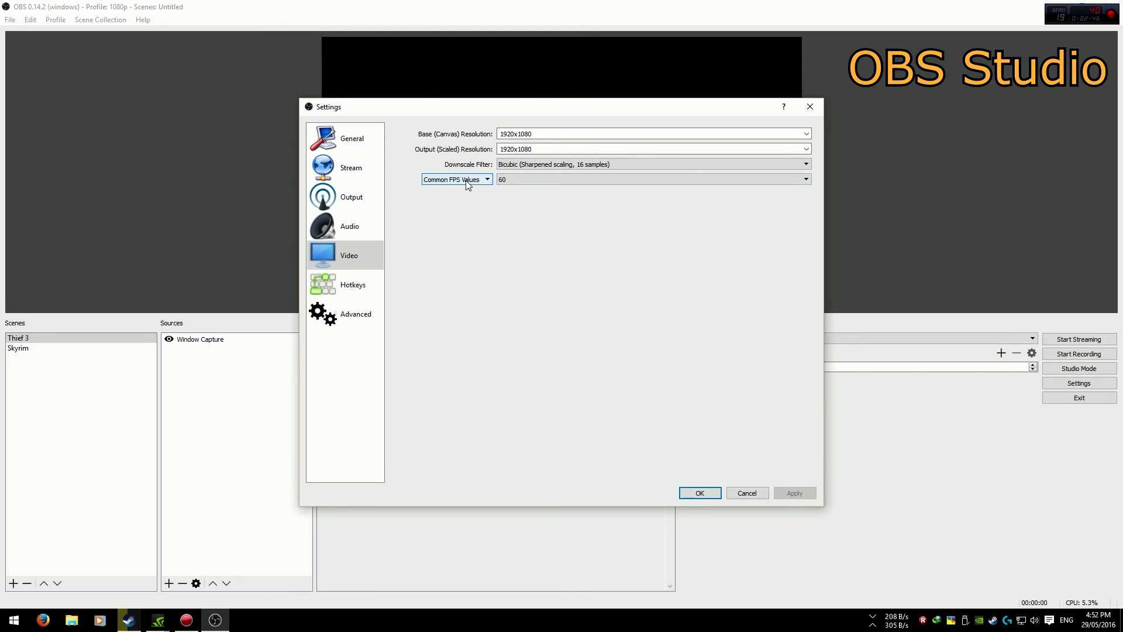
key(Down)
key(Down)
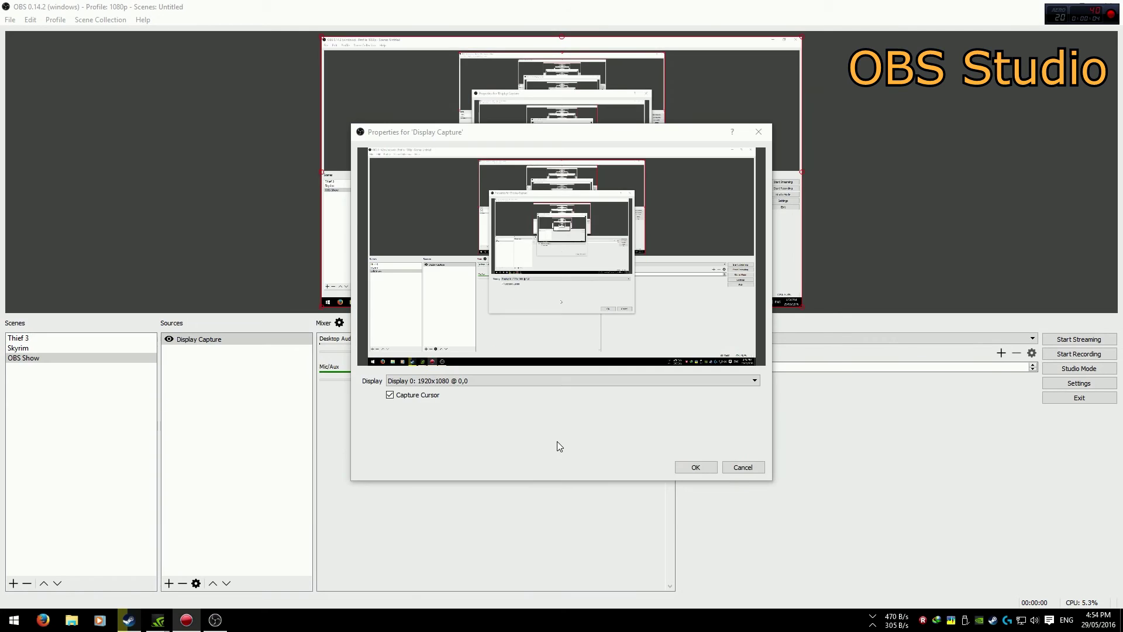
Compare the Display Capture display options, keeping Display 0 at 1920x1080.
click(488, 381)
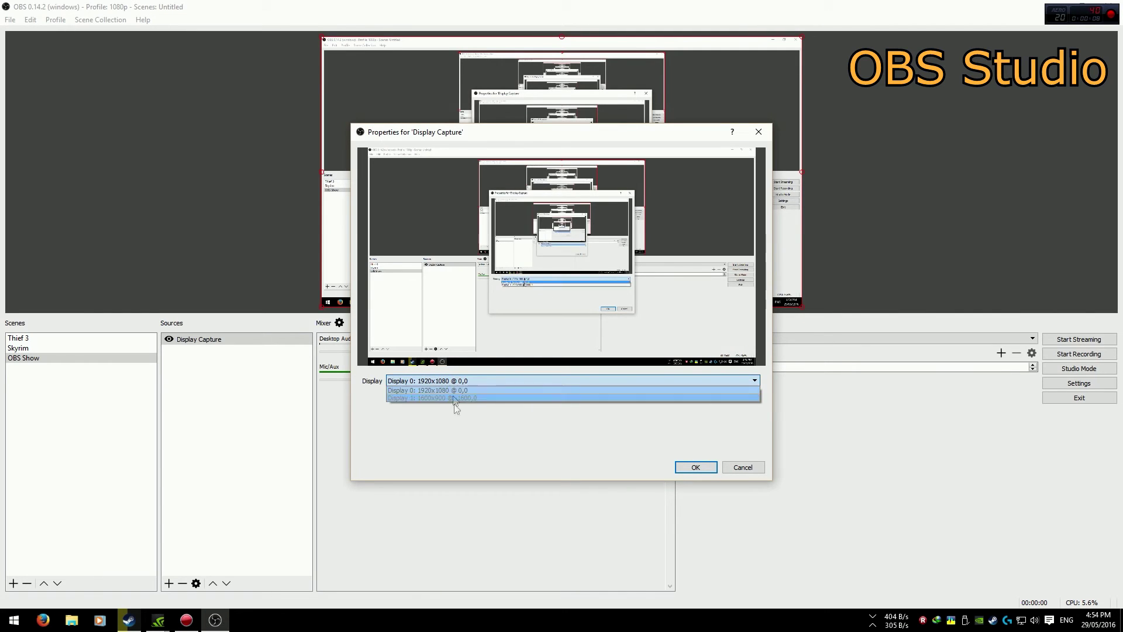
click(449, 399)
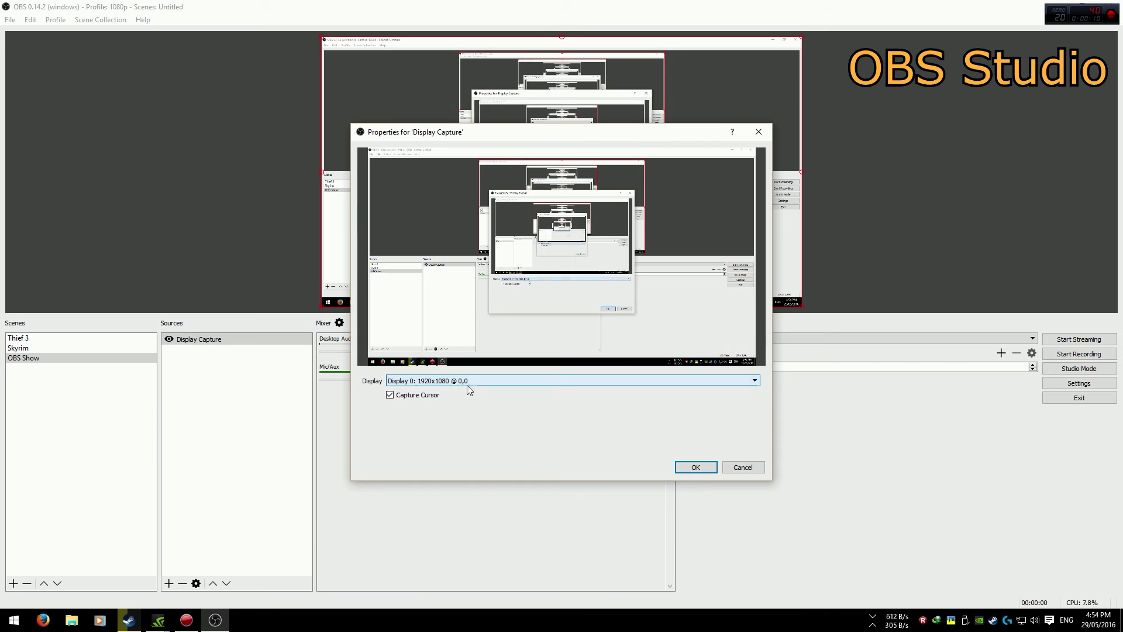
click(449, 381)
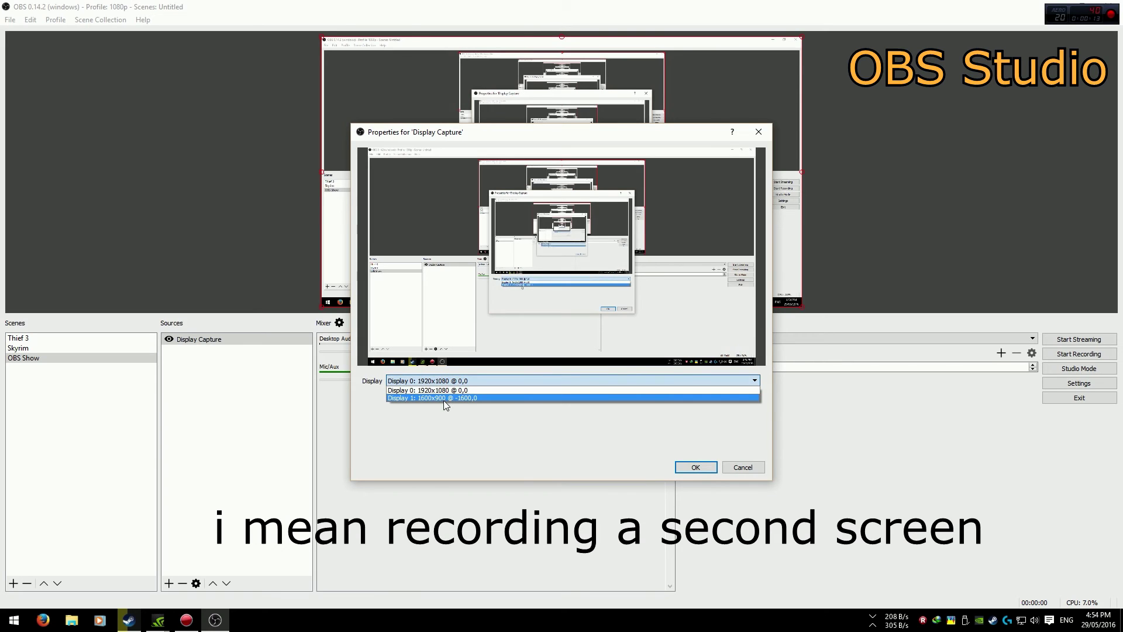